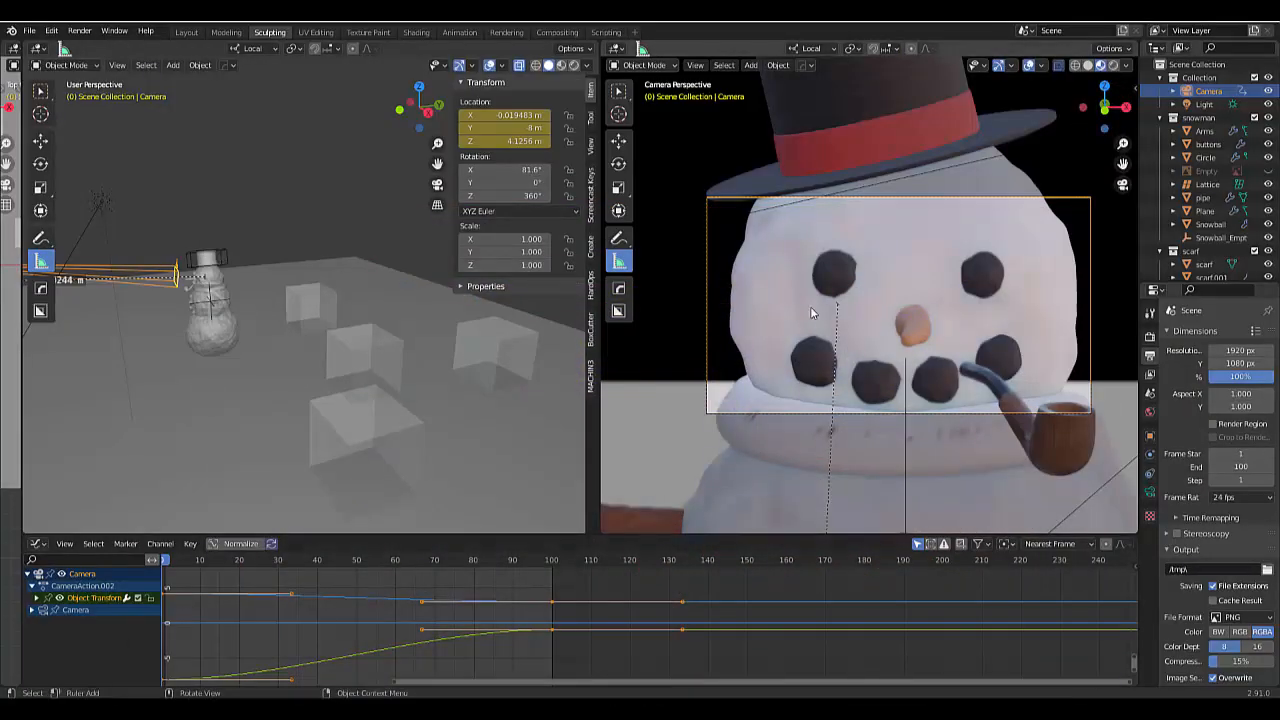
Play back the current camera animation, and delete the camera's existing location keyframes.
{"action": "key", "text": "space"}
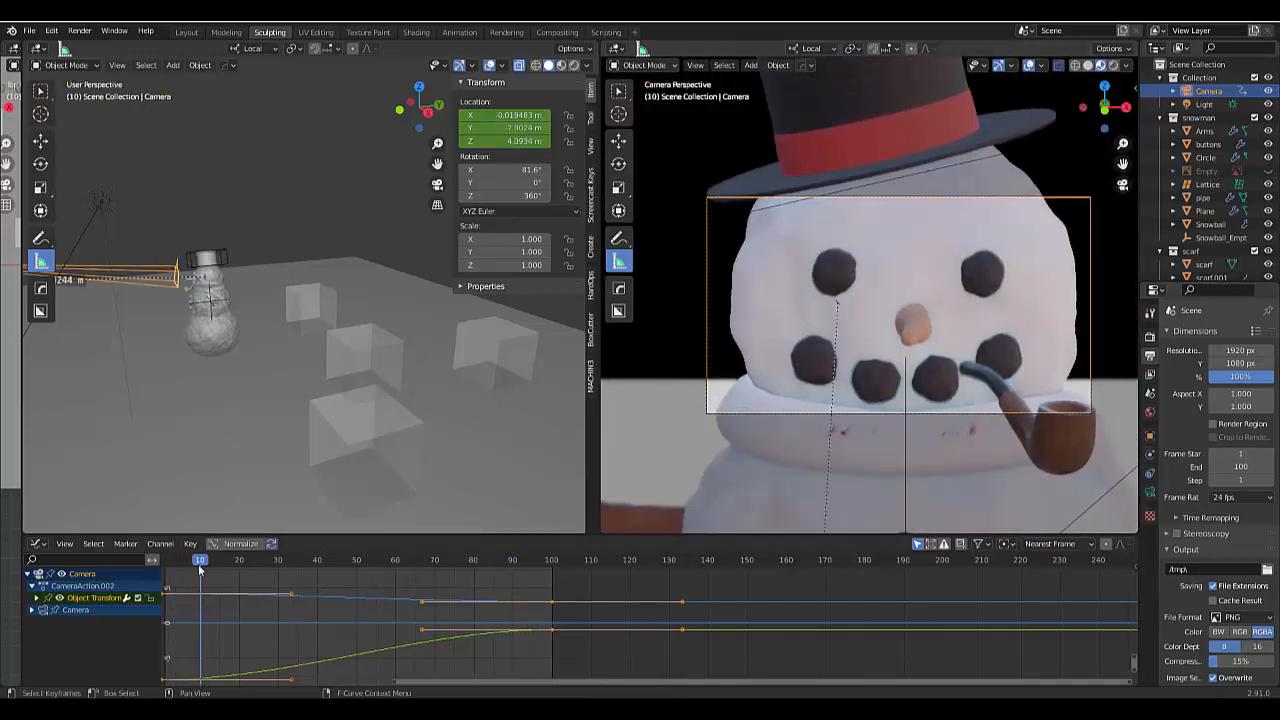
{"action": "key", "text": "Escape"}
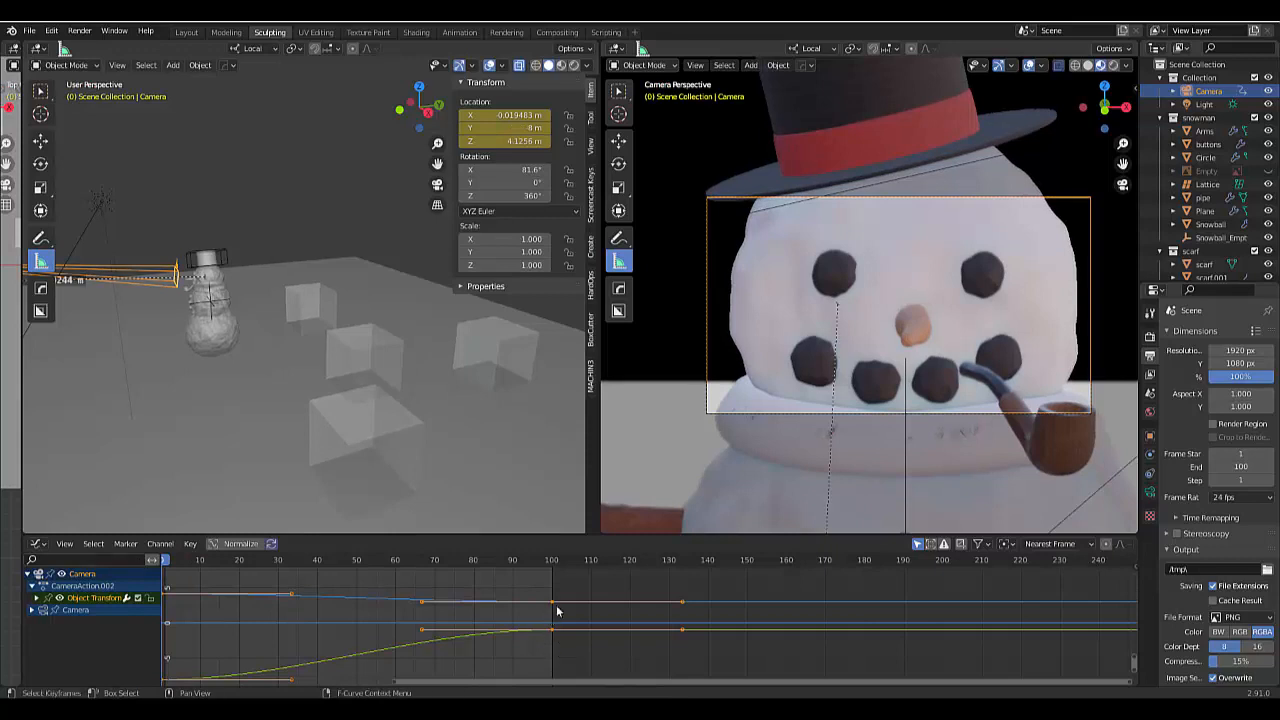
{"action": "left_click", "coordinate": [385, 640]}
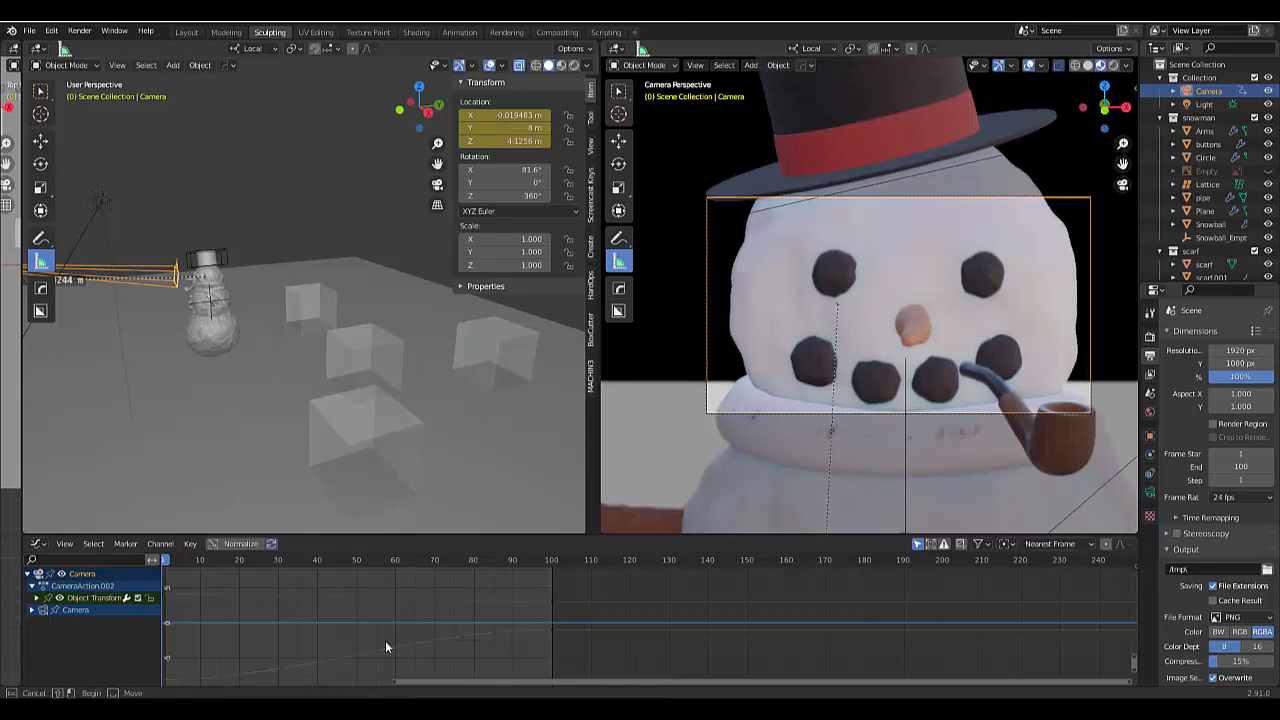
{"action": "left_click", "coordinate": [552, 630]}
{"action": "key", "text": "x"}
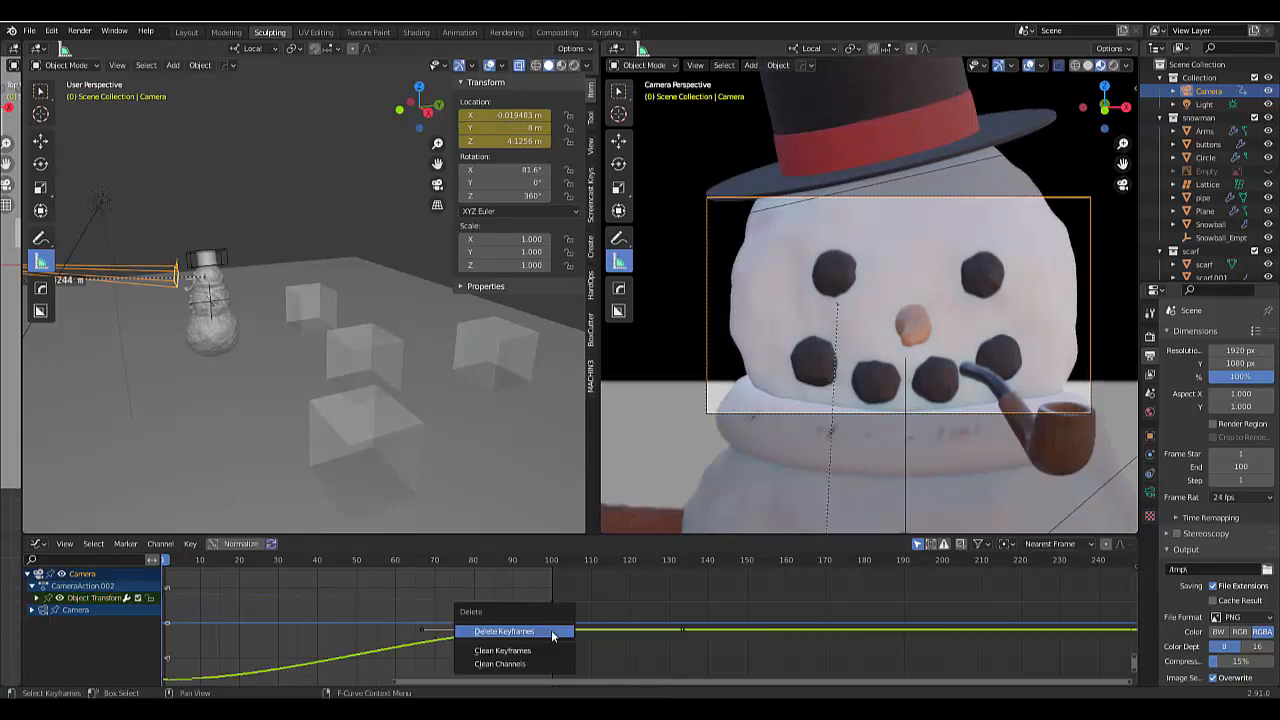
{"action": "left_click", "coordinate": [549, 630]}
{"action": "key", "text": "ctrl+z"}
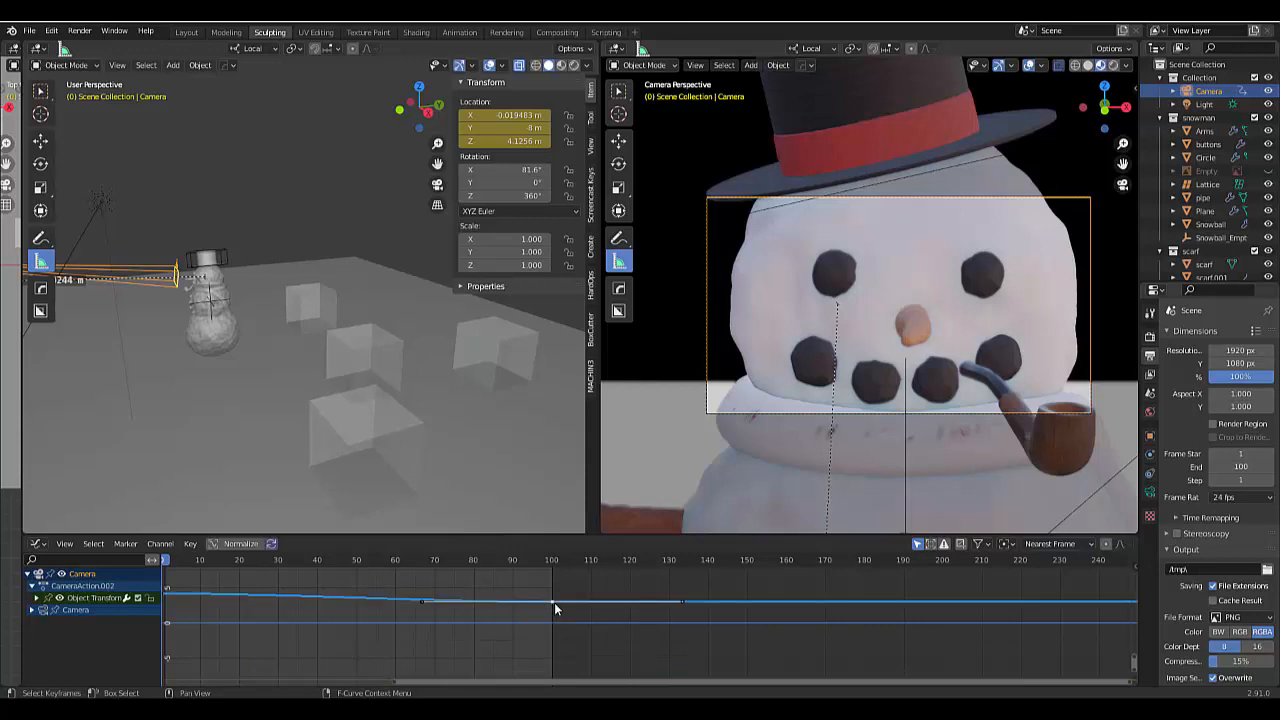
{"action": "key", "text": "x"}
{"action": "key", "text": "Return"}
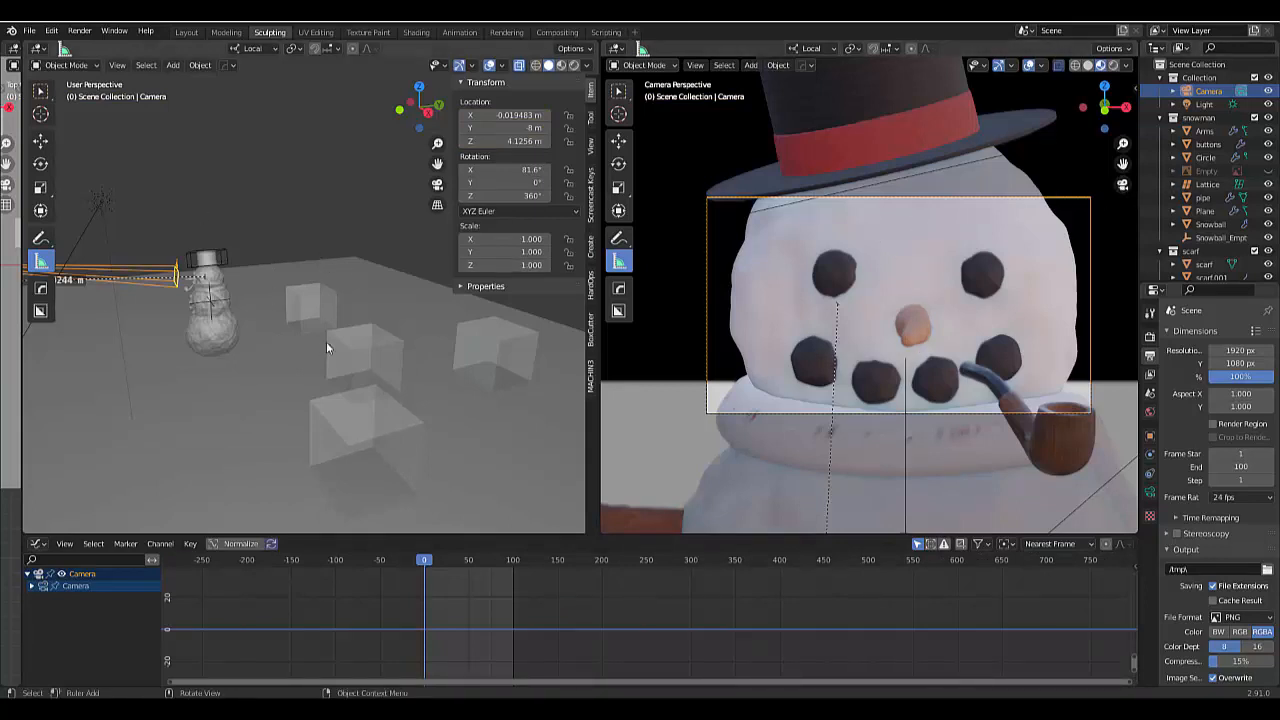
{"action": "scroll", "coordinate": [326, 343], "scroll_direction": "down", "scroll_amount": 5}
{"action": "scroll", "coordinate": [229, 368], "scroll_direction": "up", "scroll_amount": 3}
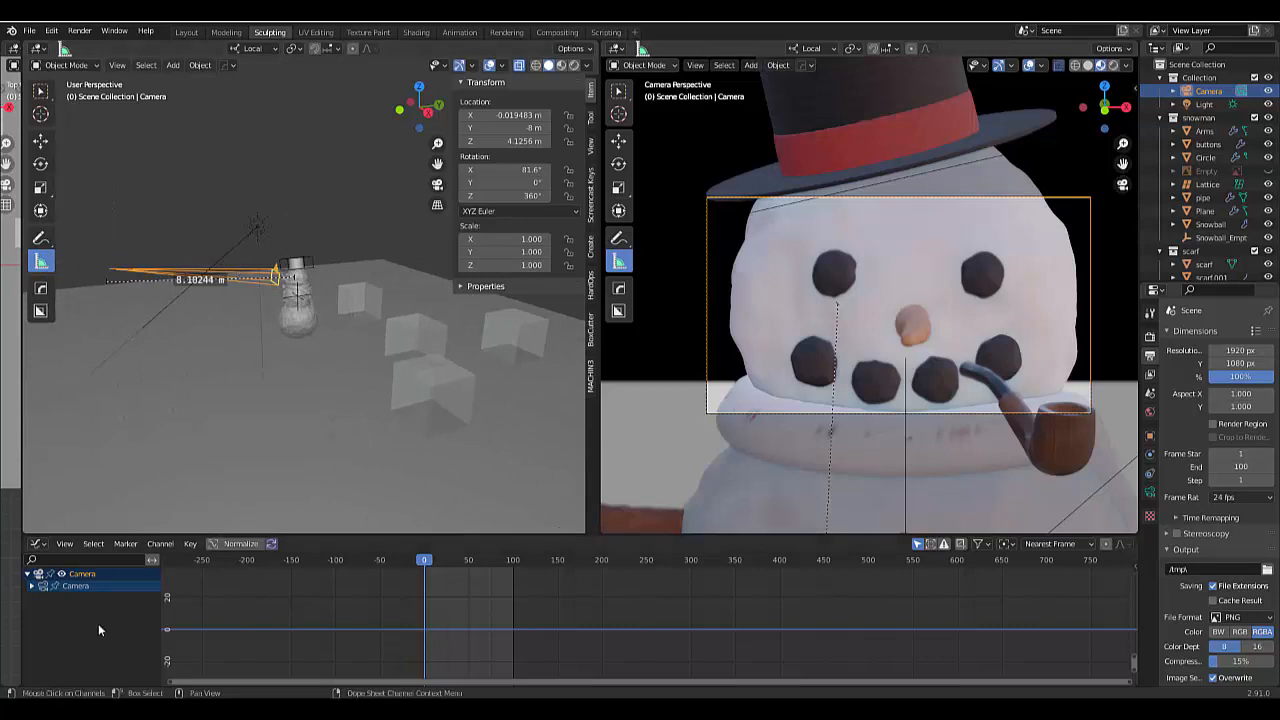
{"action": "left_click", "coordinate": [33, 546]}
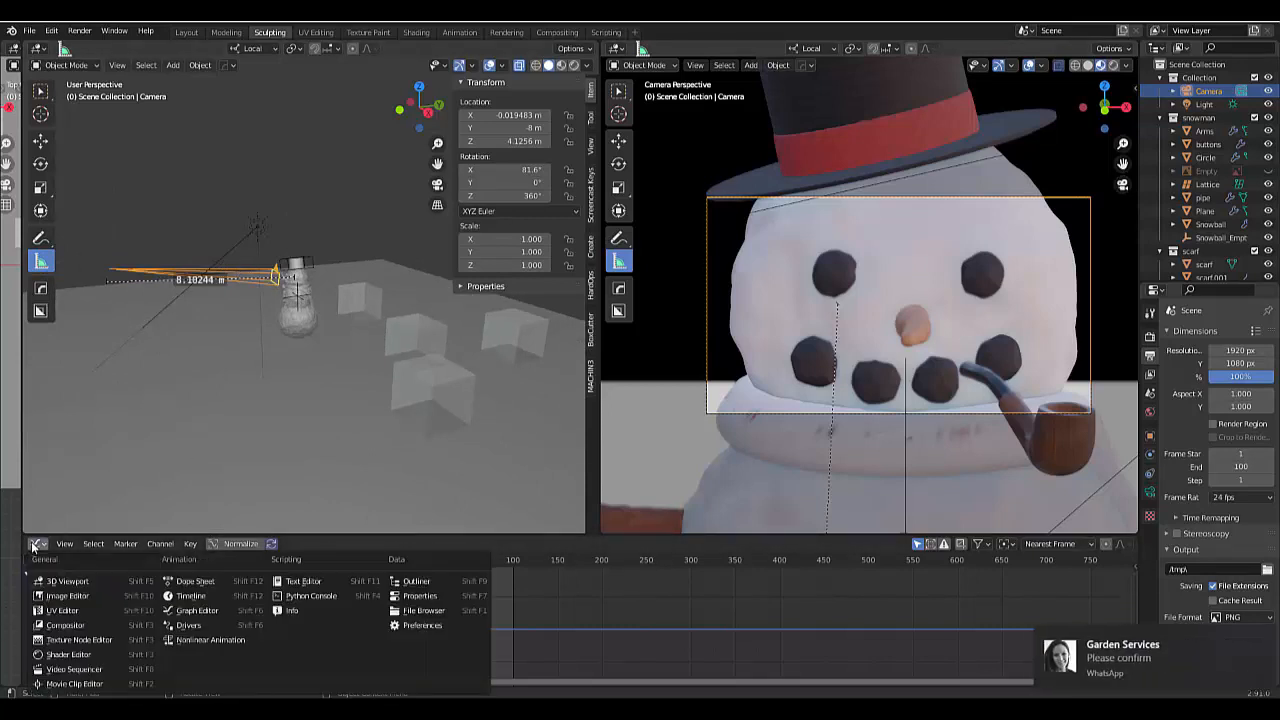
{"action": "left_click", "coordinate": [33, 546]}
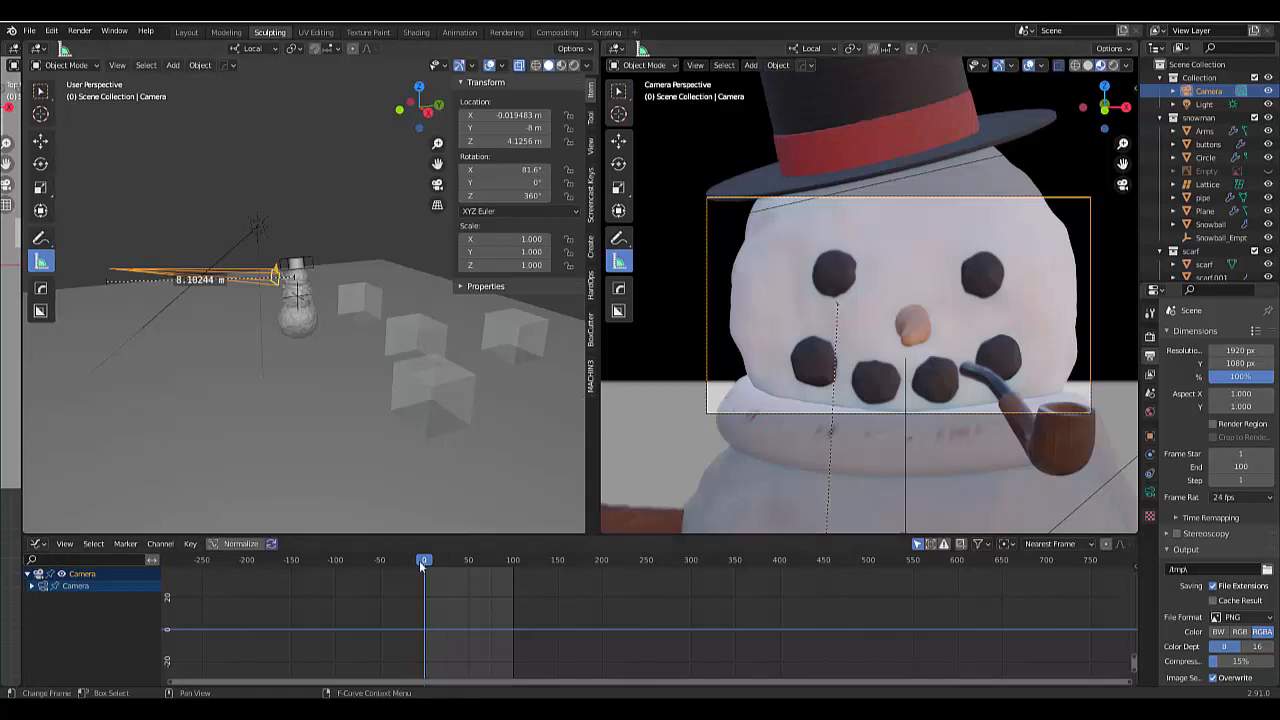
Move the current frame to 97, near the end of the animation range.
{"action": "mouse_move", "coordinate": [423, 566]}
{"action": "left_mouse_down"}
{"action": "mouse_move", "coordinate": [520, 580]}
{"action": "mouse_move", "coordinate": [508, 578]}
{"action": "left_mouse_up"}
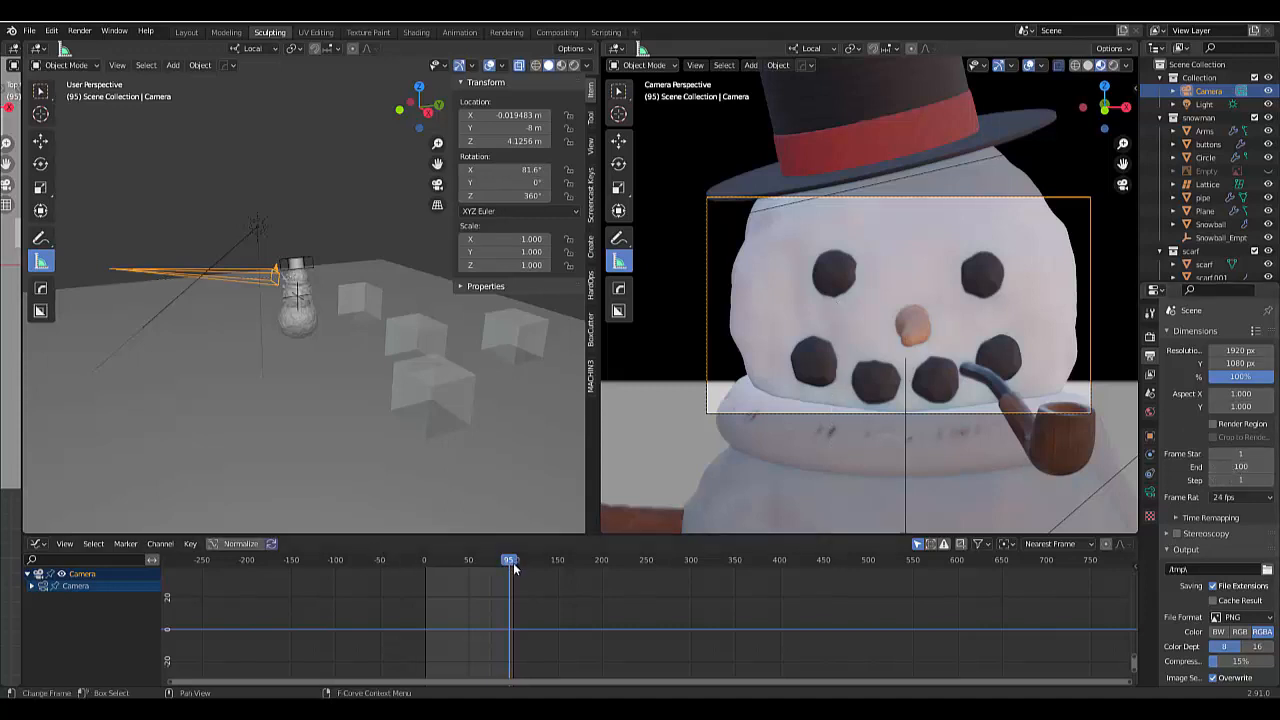
{"action": "left_click", "coordinate": [509, 567]}
{"action": "left_click", "coordinate": [509, 567]}
{"action": "left_click_drag", "start_coordinate": [510, 567], "coordinate": [512, 567]}
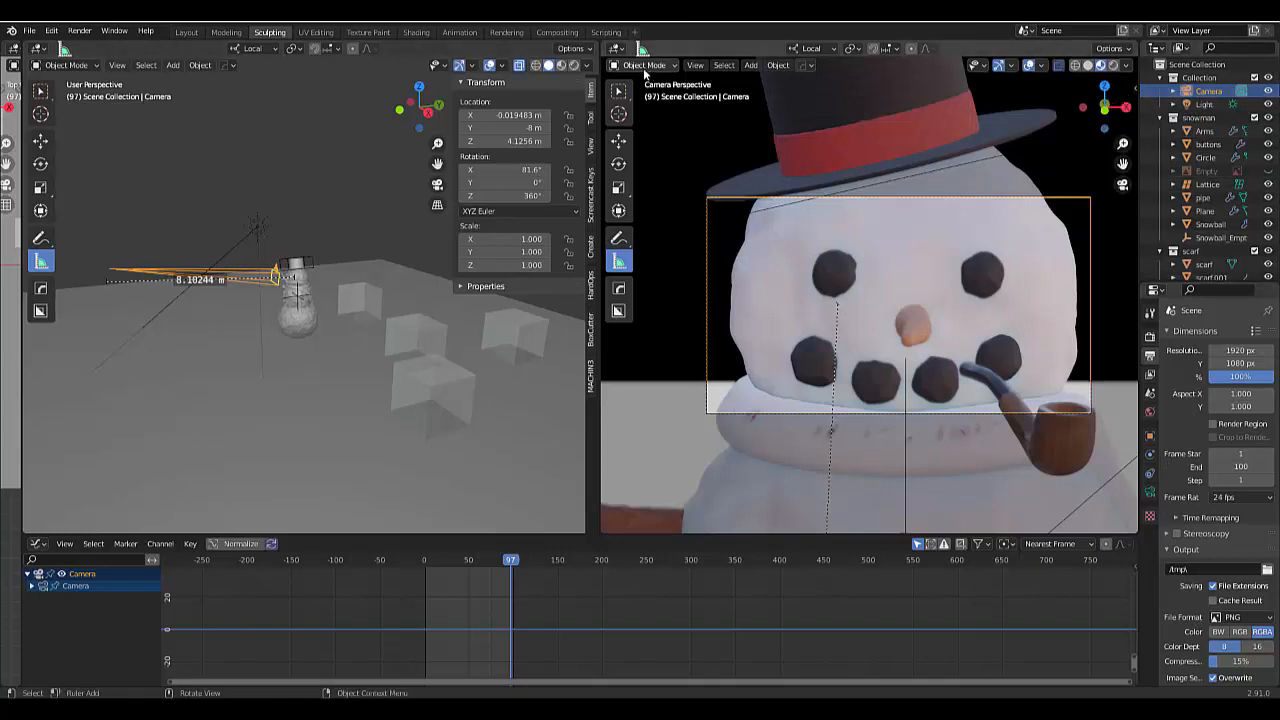
Try a focal length of 6 mm in the camera's lens settings, and reduce it to 2 mm.
{"action": "left_click", "coordinate": [1150, 494]}
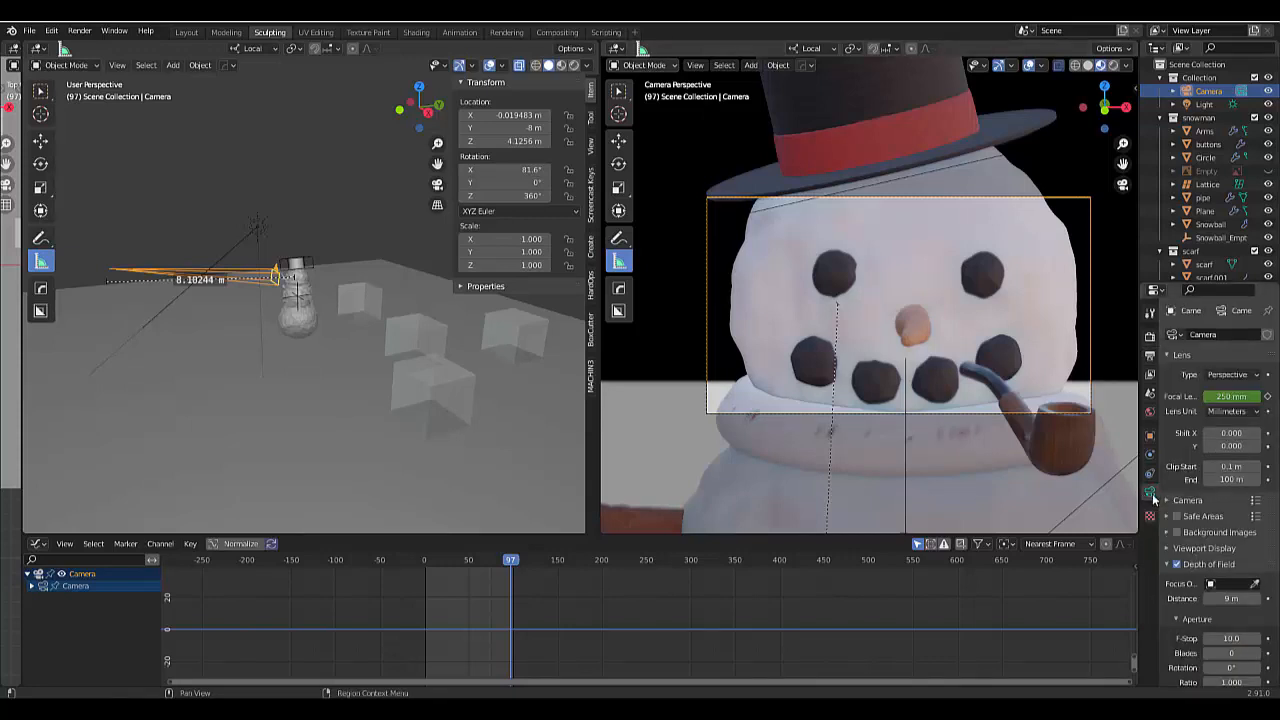
{"action": "left_click", "coordinate": [1230, 397]}
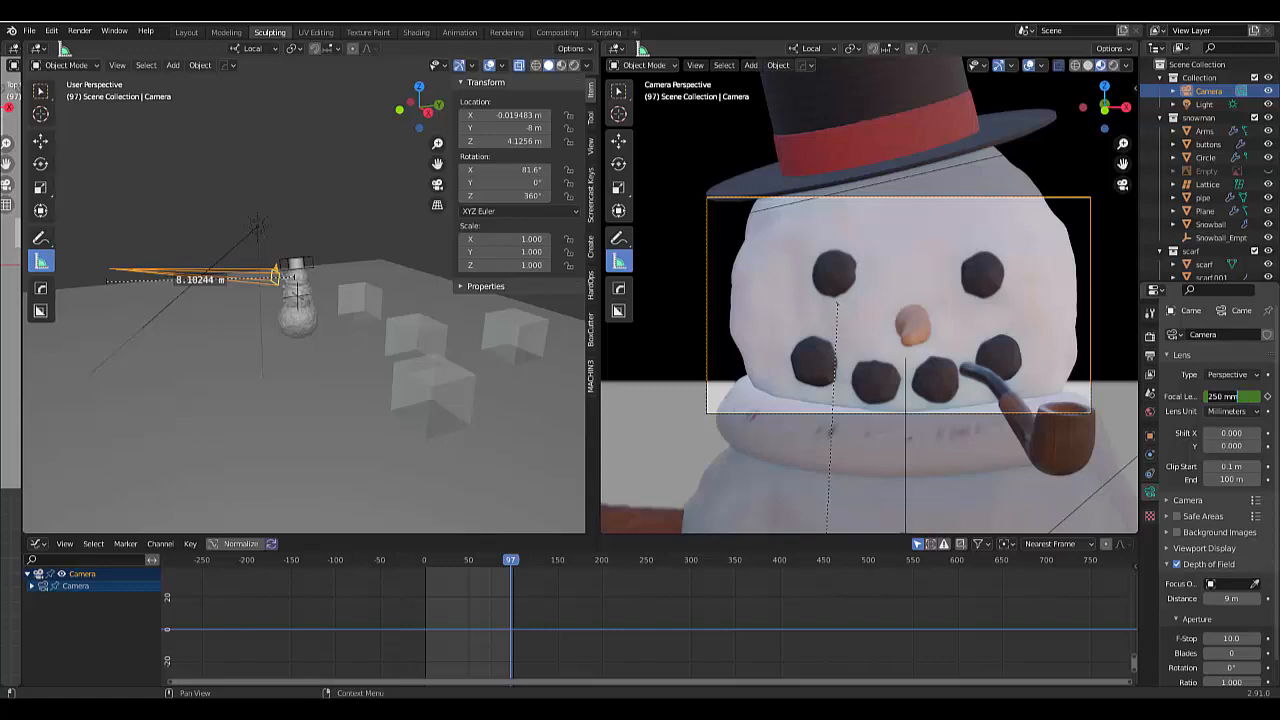
{"action": "type", "text": "6"}
{"action": "key", "text": "Return"}
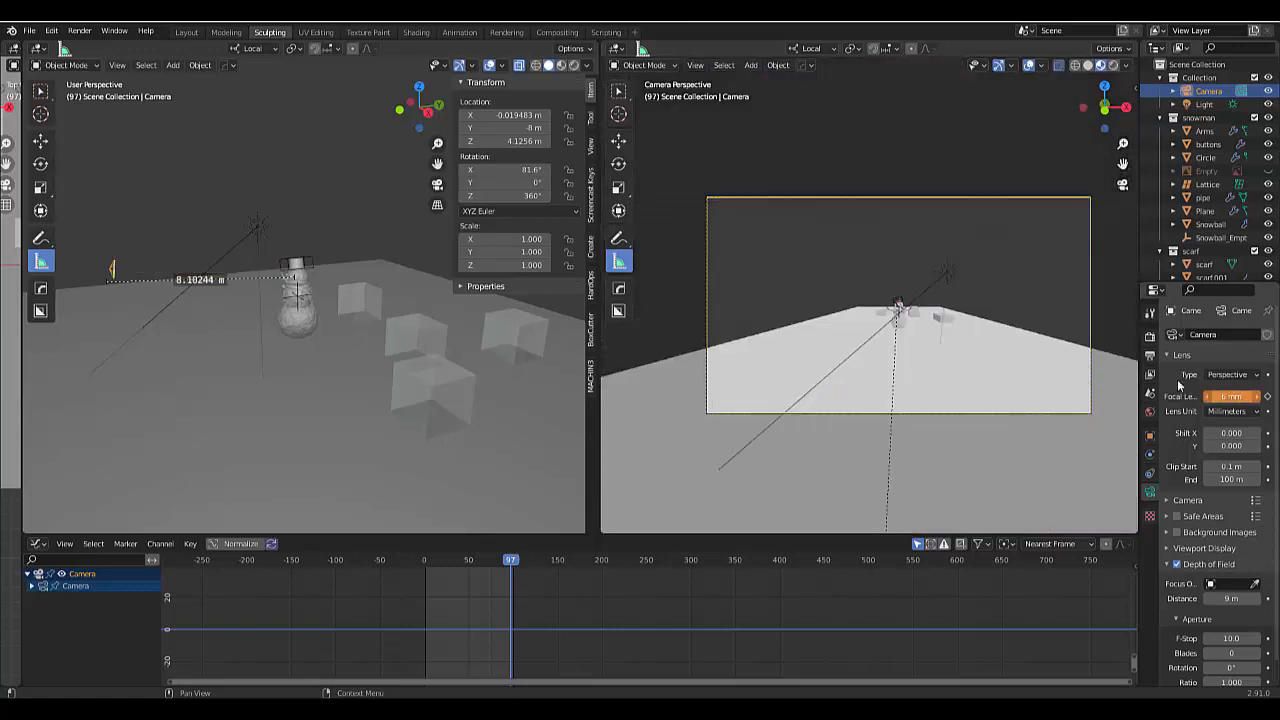
{"action": "left_click", "coordinate": [1230, 397]}
{"action": "type", "text": "2"}
{"action": "key", "text": "Return"}
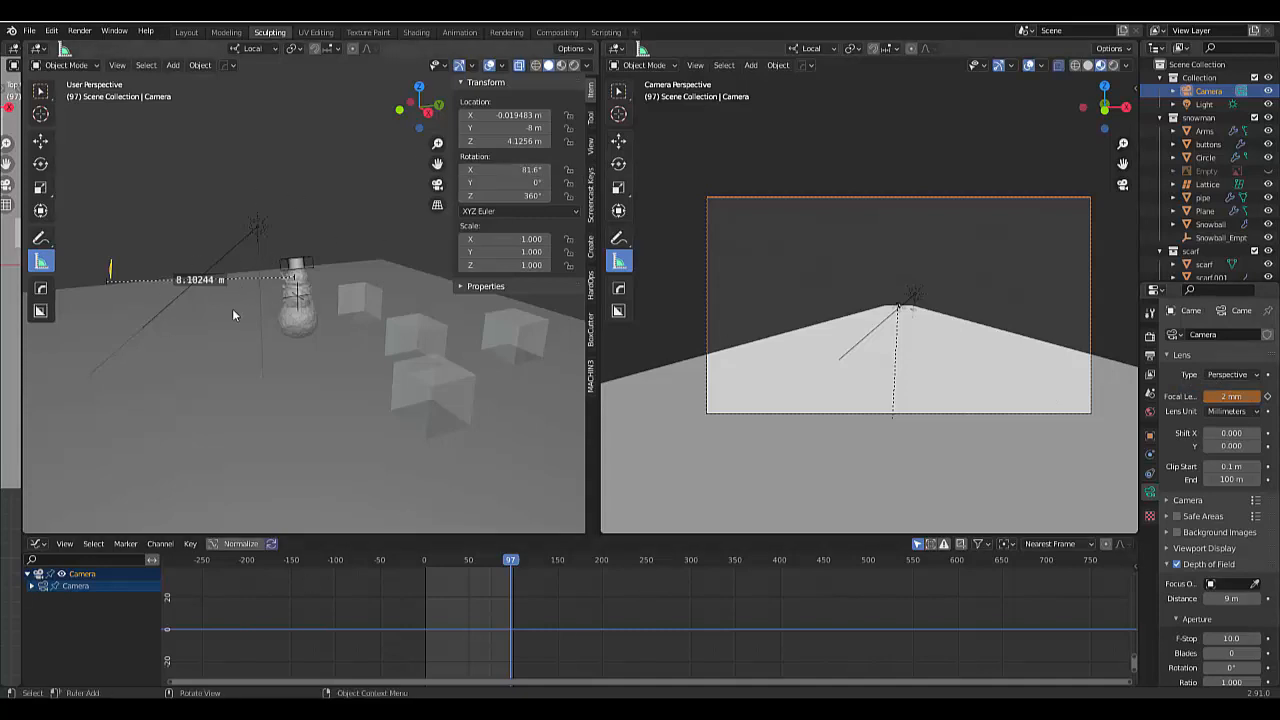
Show the scene from the top and check in the preferences whether the MeasureIt add-on is enabled.
{"action": "key", "text": "KP_7"}
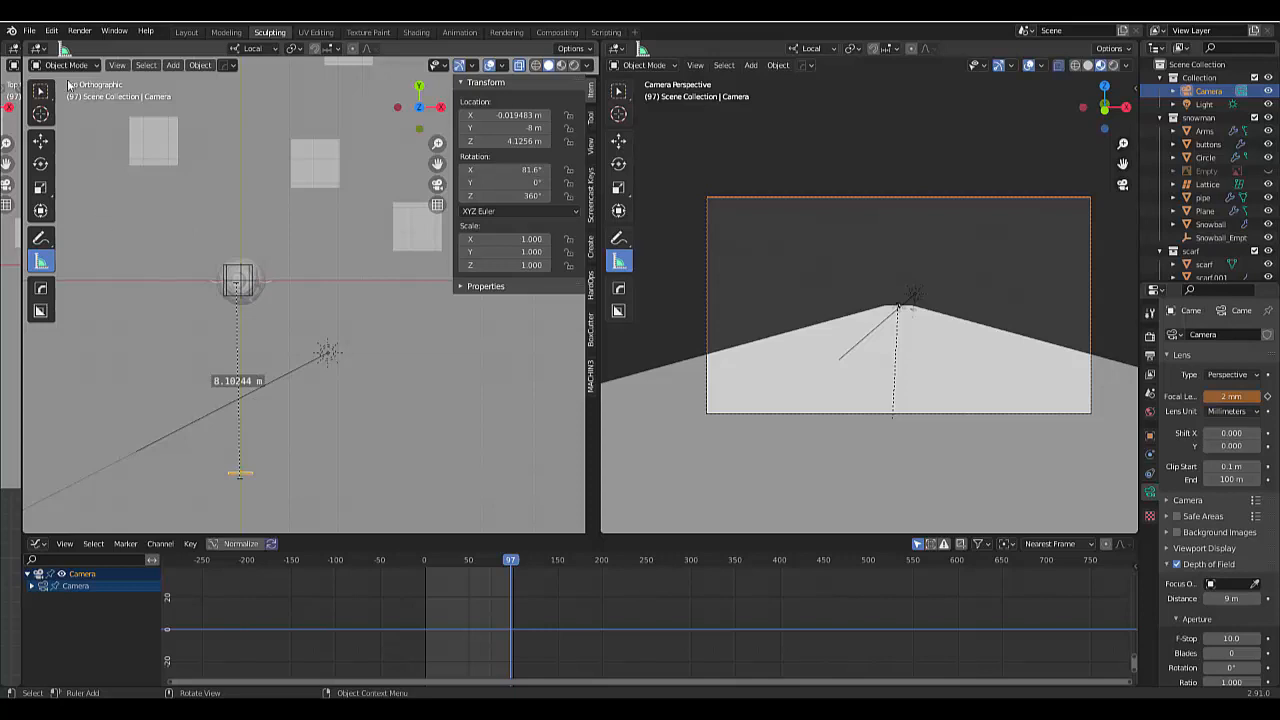
{"action": "left_click", "coordinate": [51, 31]}
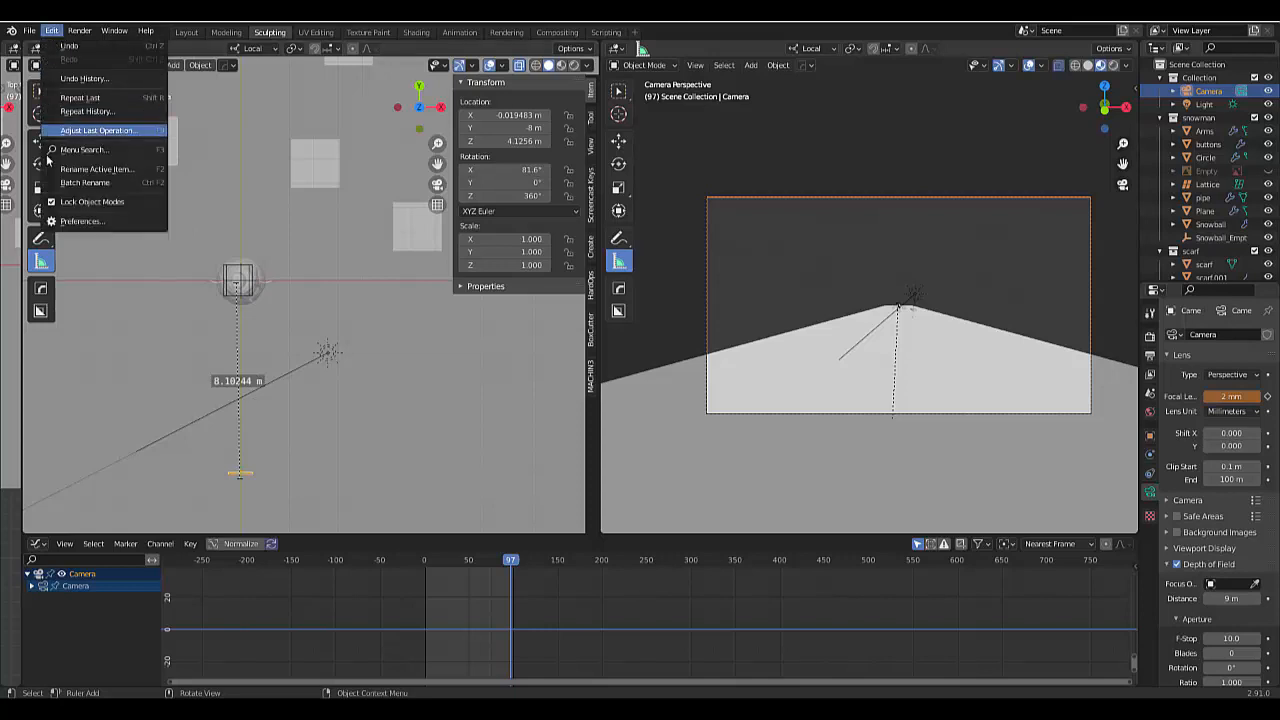
{"action": "left_click", "coordinate": [78, 220]}
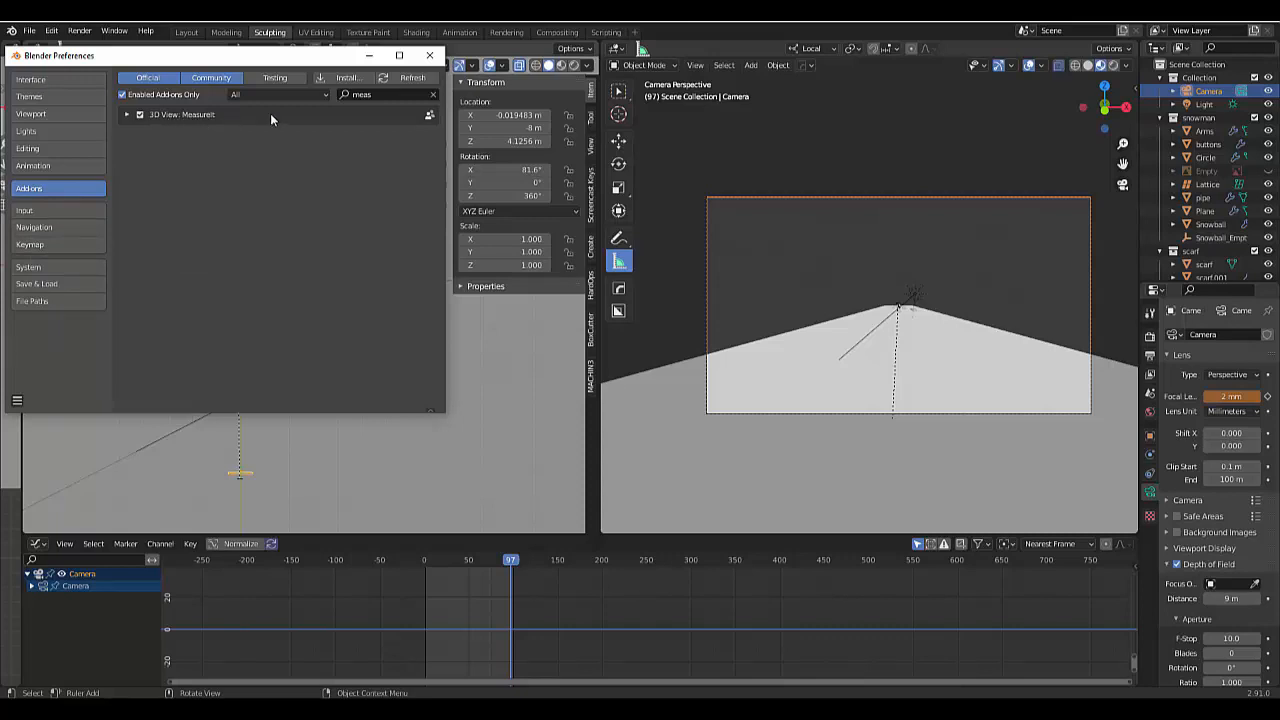
{"action": "left_click", "coordinate": [139, 115]}
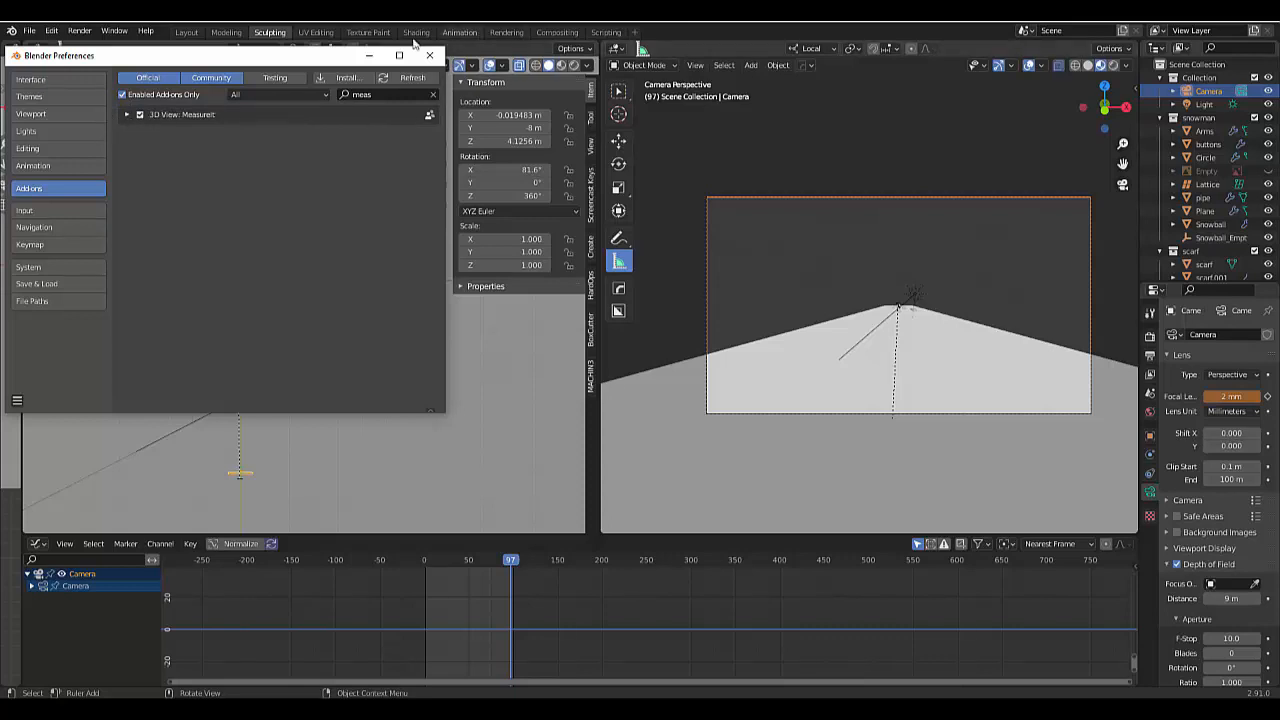
{"action": "left_click", "coordinate": [429, 56]}
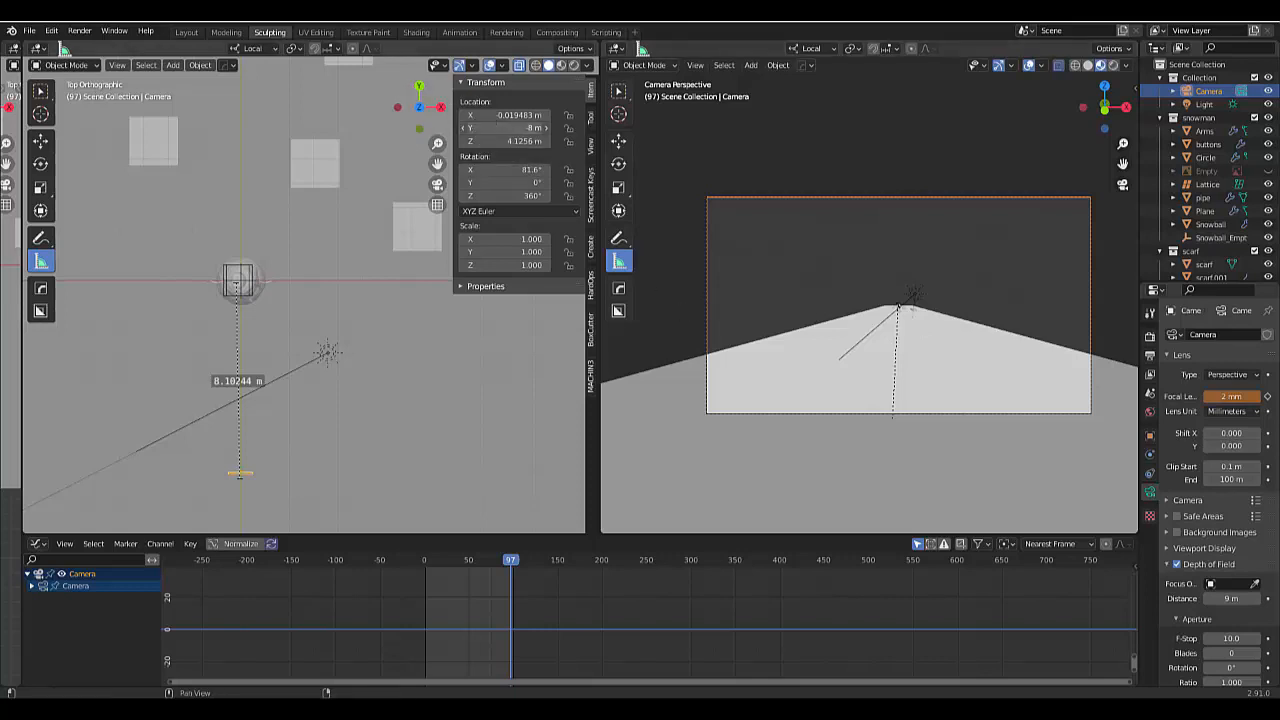
Bring the camera close to the snowman's face at Y -0.67 m, Z 3.0456 m, and keyframe its location and focal length at frame 97.
{"action": "left_click_drag", "start_coordinate": [530, 128], "coordinate": [662, 128]}
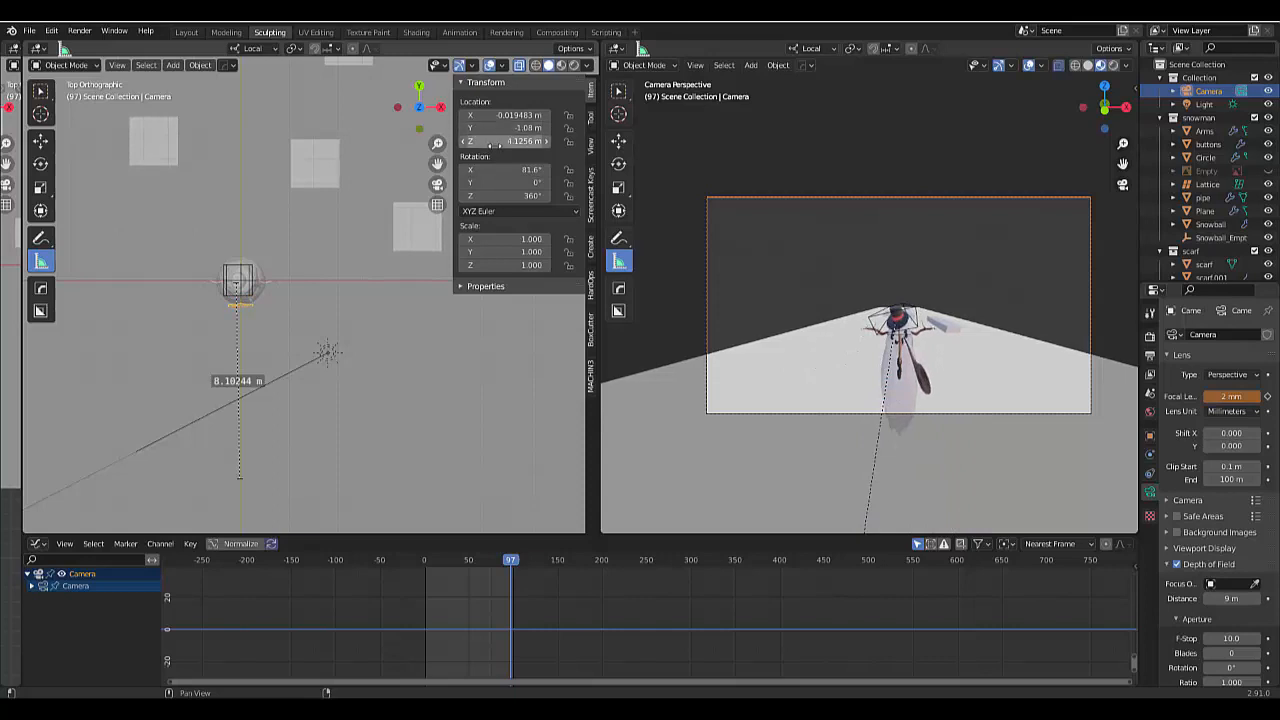
{"action": "mouse_move", "coordinate": [493, 141]}
{"action": "left_mouse_down"}
{"action": "mouse_move", "coordinate": [454, 141]}
{"action": "mouse_move", "coordinate": [511, 126]}
{"action": "left_mouse_up"}
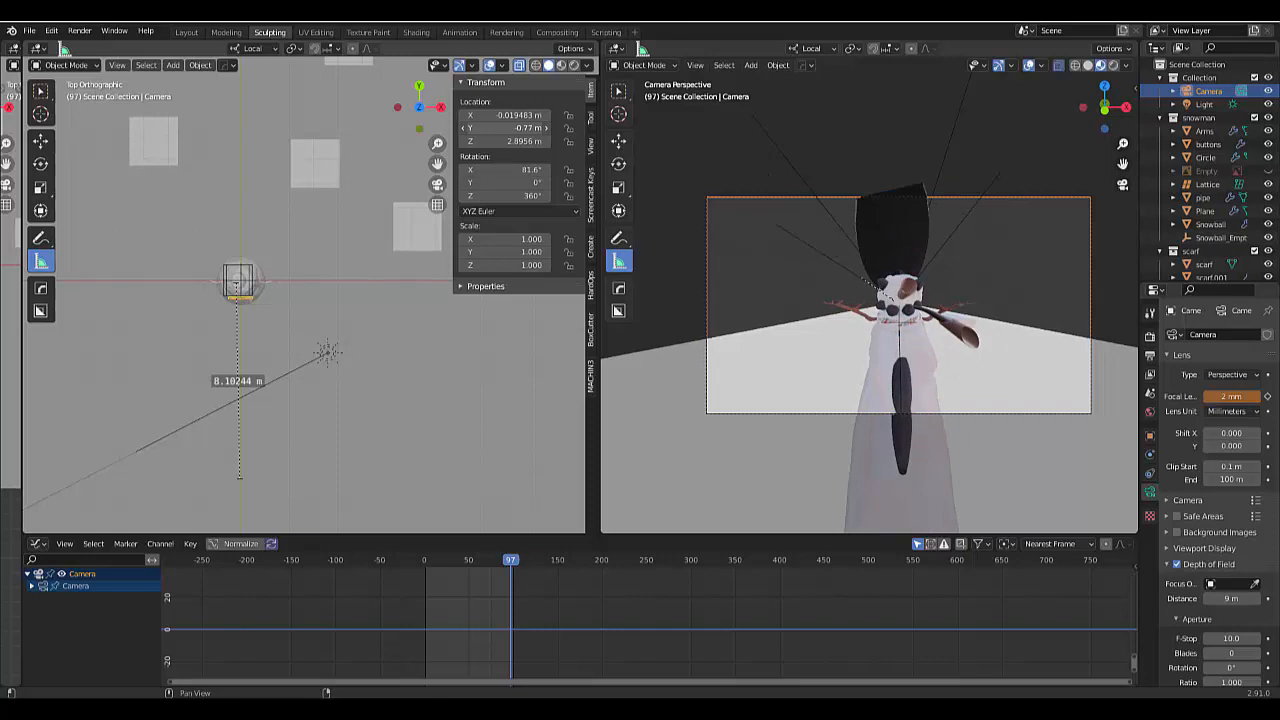
{"action": "mouse_move", "coordinate": [511, 126]}
{"action": "left_mouse_down"}
{"action": "mouse_move", "coordinate": [493, 140]}
{"action": "mouse_move", "coordinate": [514, 128]}
{"action": "left_mouse_up"}
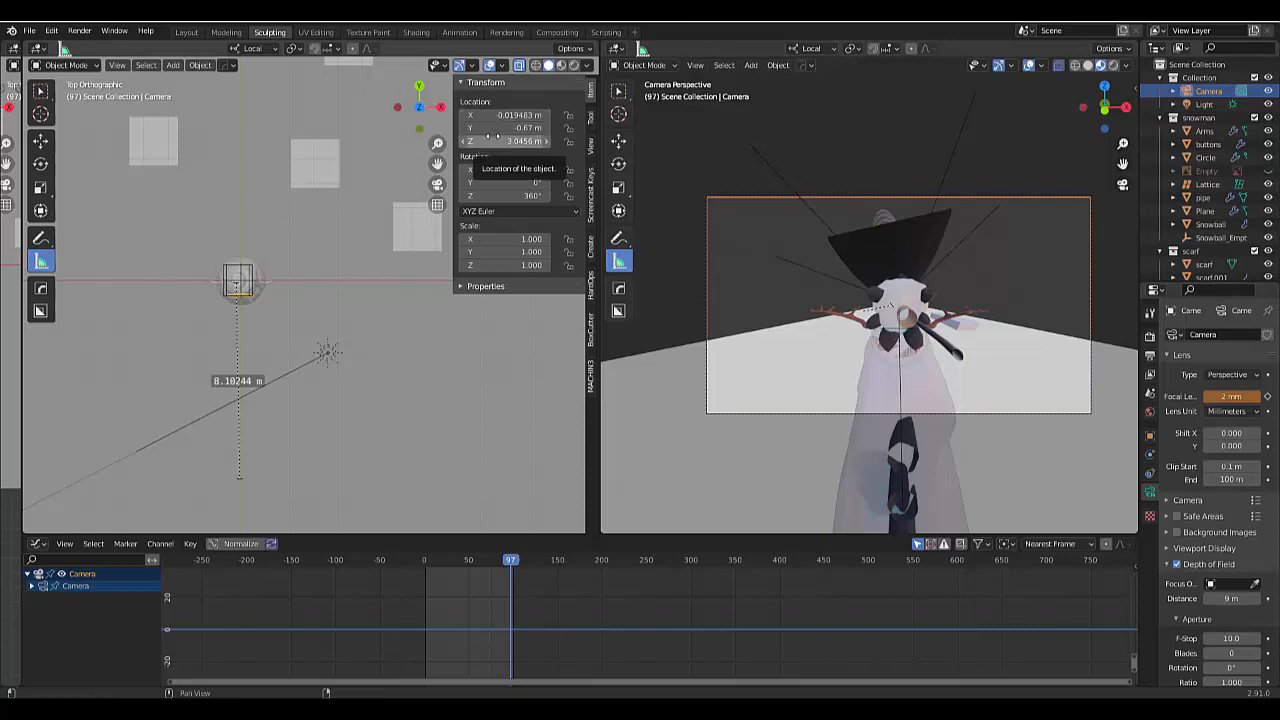
{"action": "key", "text": "i"}
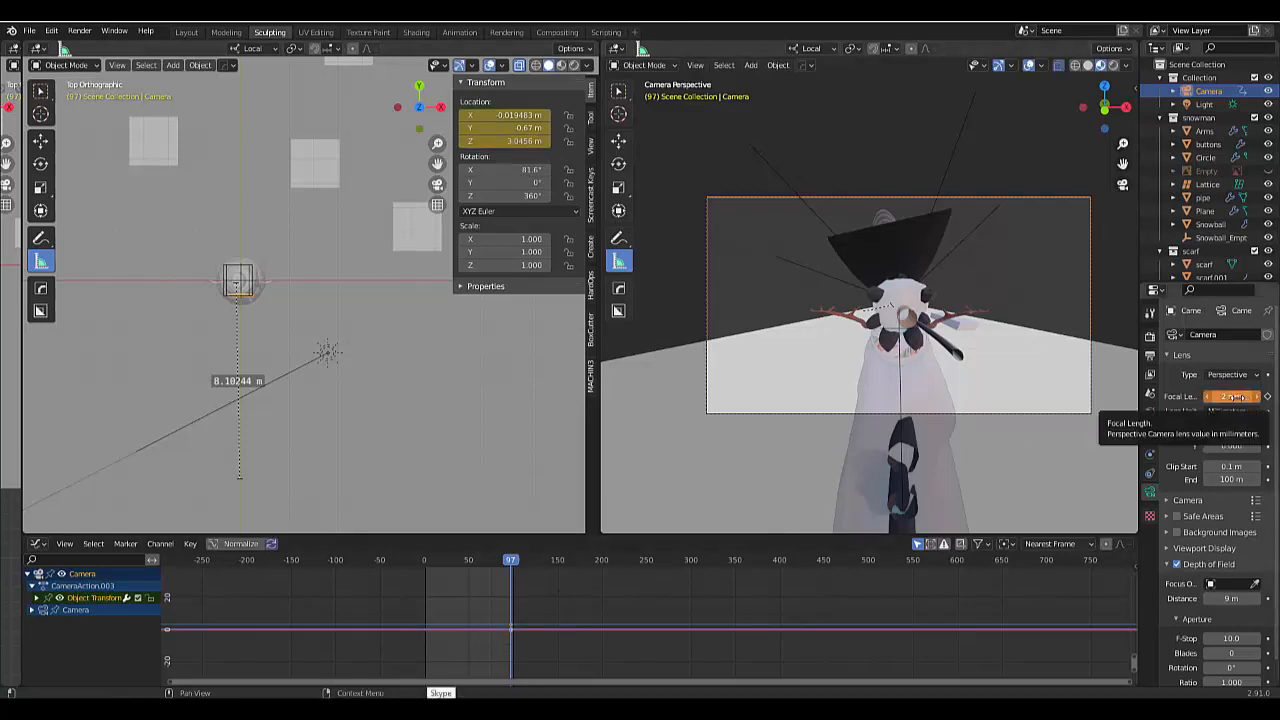
{"action": "key", "text": "i"}
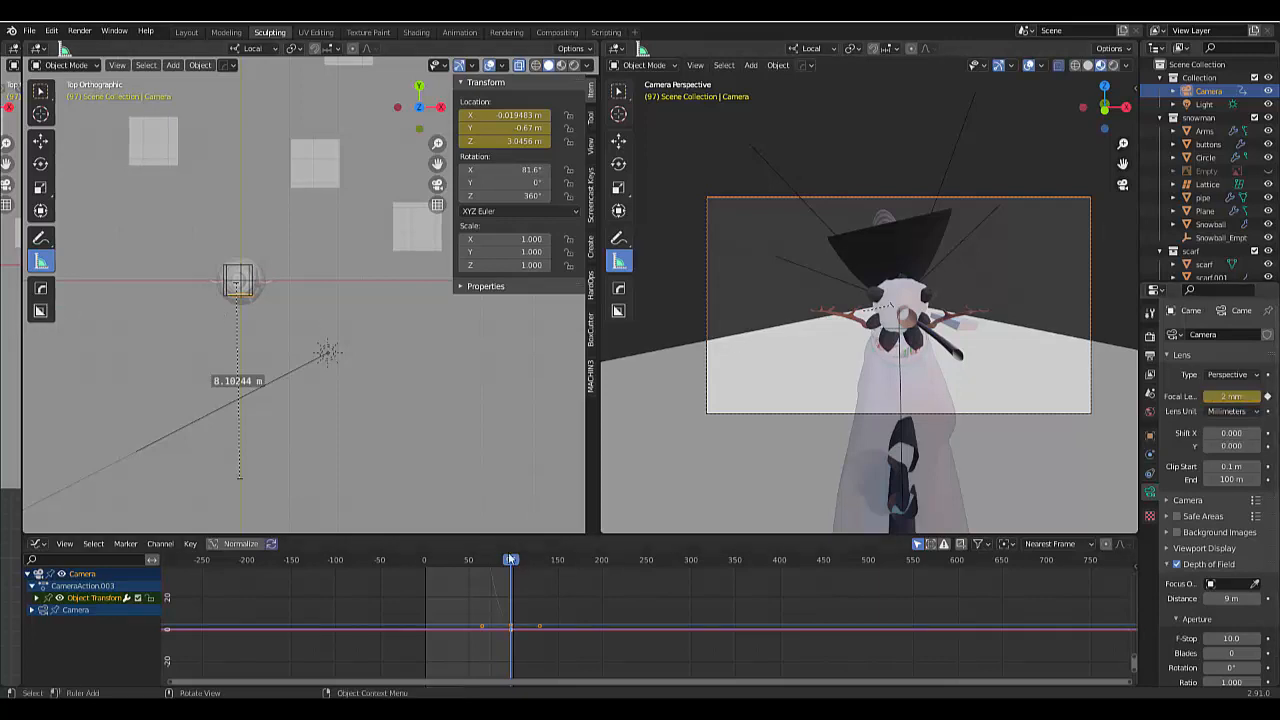
Return to frame 0 and set the camera's focal length to 300 mm.
{"action": "left_click_drag", "start_coordinate": [513, 562], "coordinate": [394, 565]}
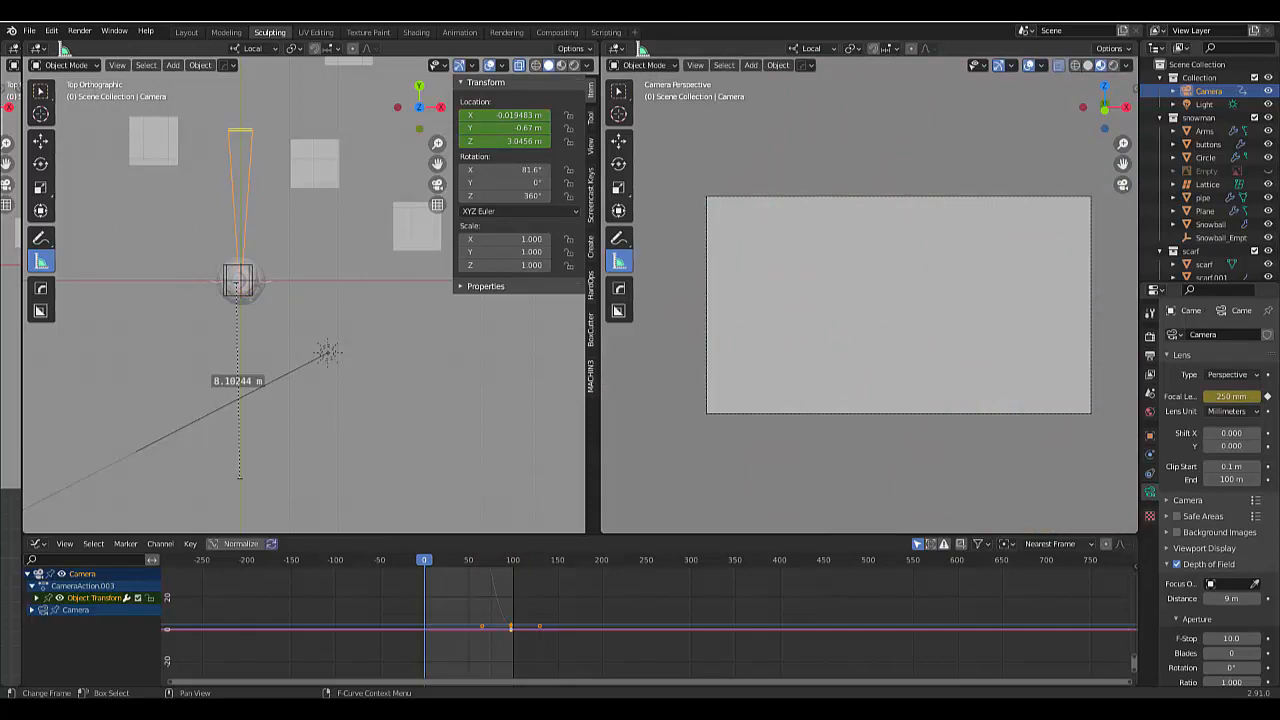
{"action": "left_click", "coordinate": [1232, 396]}
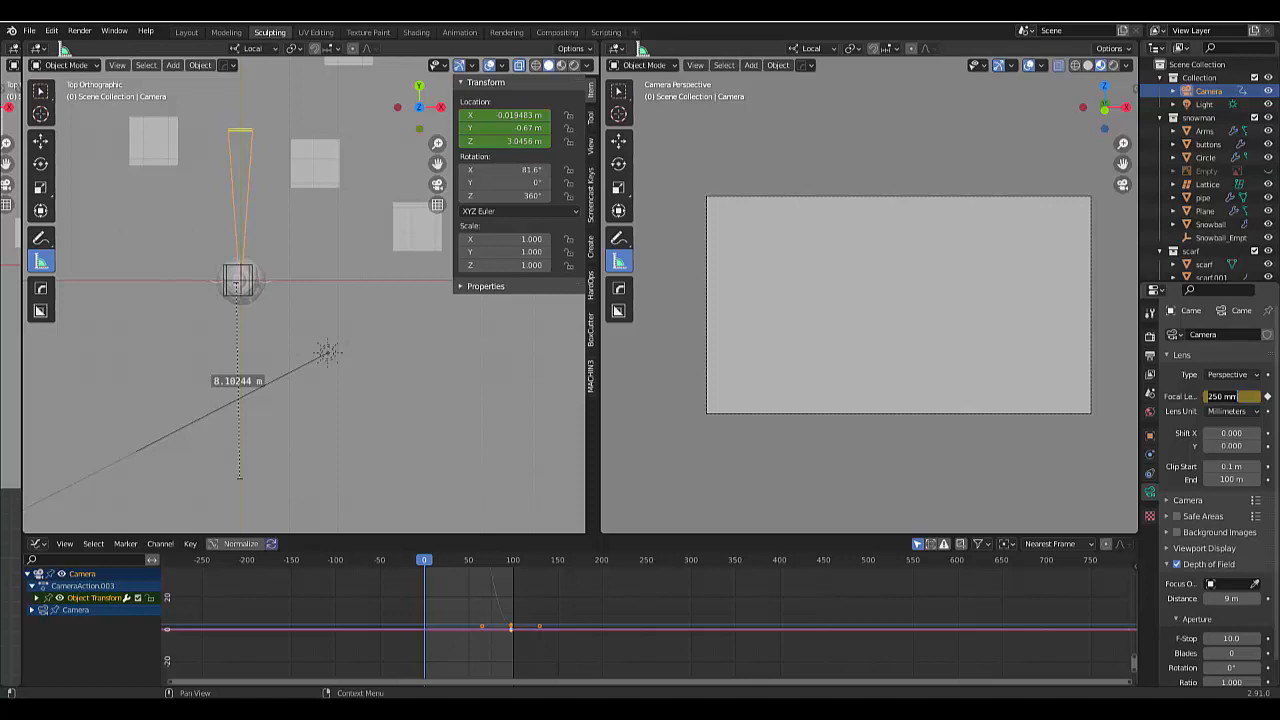
{"action": "type", "text": "300"}
{"action": "key", "text": "Return"}
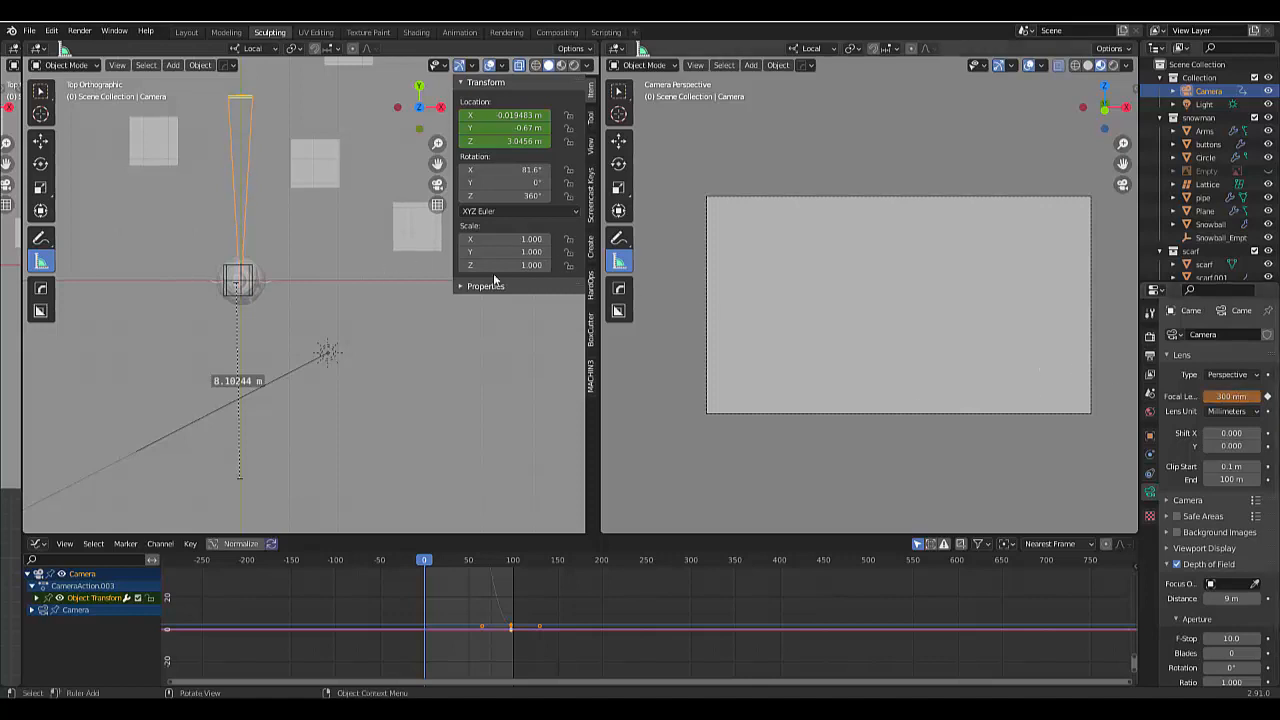
Move the camera back and up to Y -9.97 m, Z 4.3556 m so it frames the snowman's head.
{"action": "left_click_drag", "start_coordinate": [495, 126], "coordinate": [495, 126]}
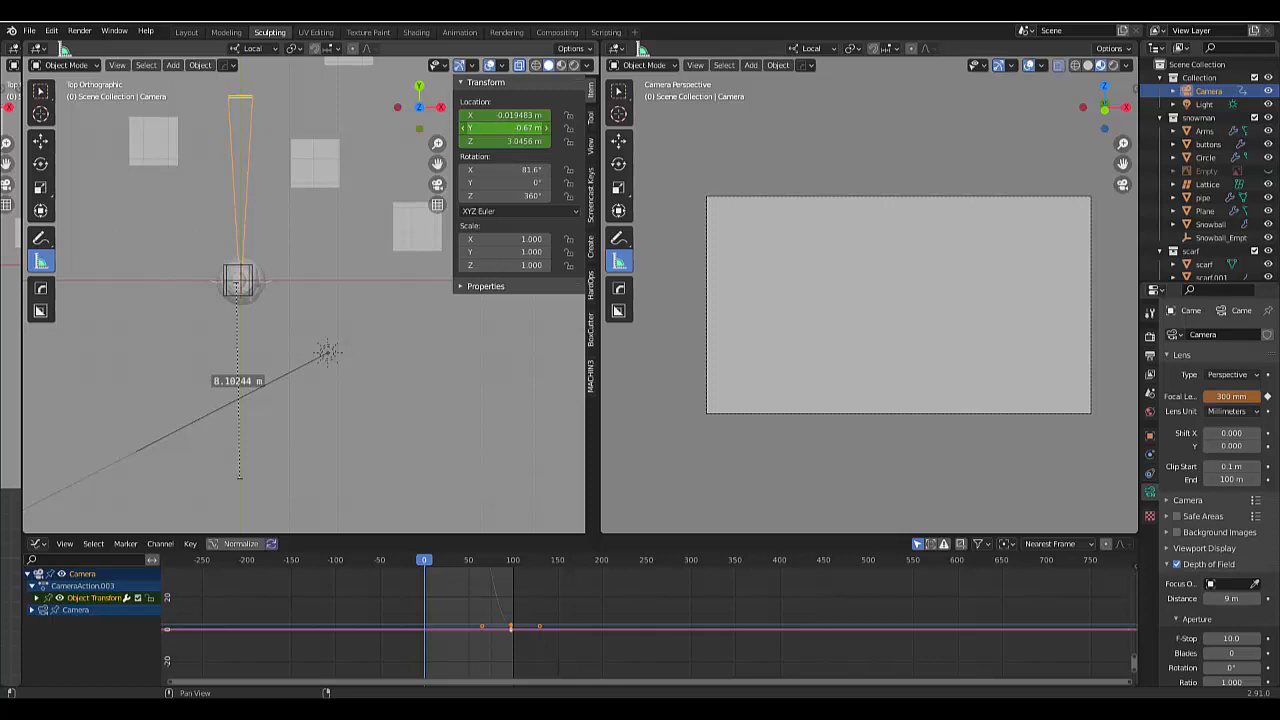
{"action": "left_click_drag", "start_coordinate": [495, 127], "coordinate": [380, 127]}
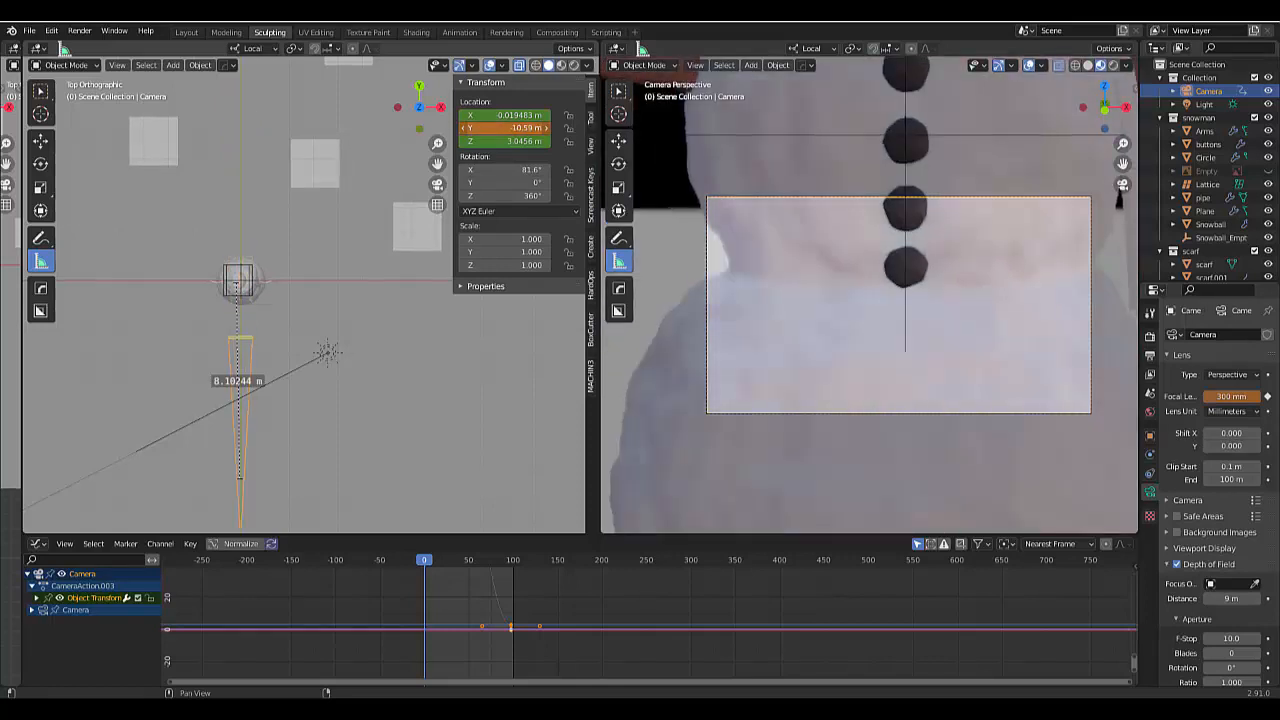
{"action": "left_click_drag", "start_coordinate": [470, 128], "coordinate": [481, 130]}
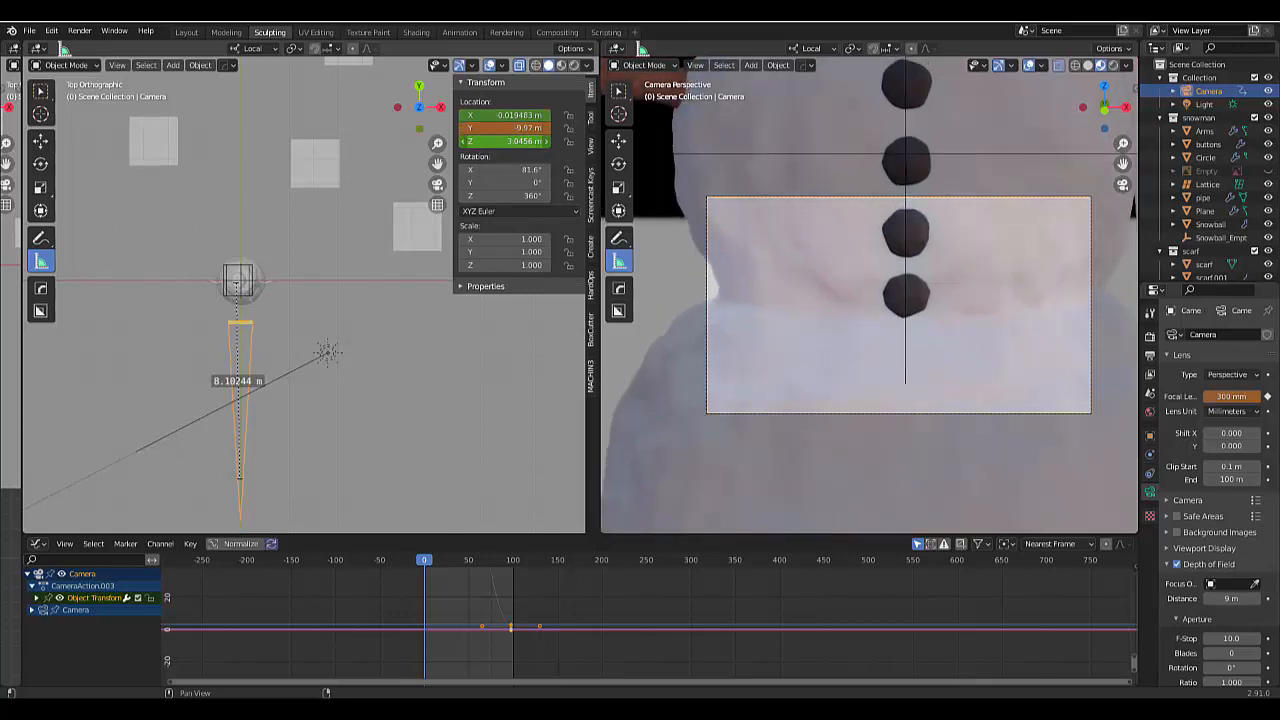
{"action": "mouse_move", "coordinate": [505, 141]}
{"action": "left_mouse_down"}
{"action": "mouse_move", "coordinate": [525, 141]}
{"action": "mouse_move", "coordinate": [503, 141]}
{"action": "left_mouse_up"}
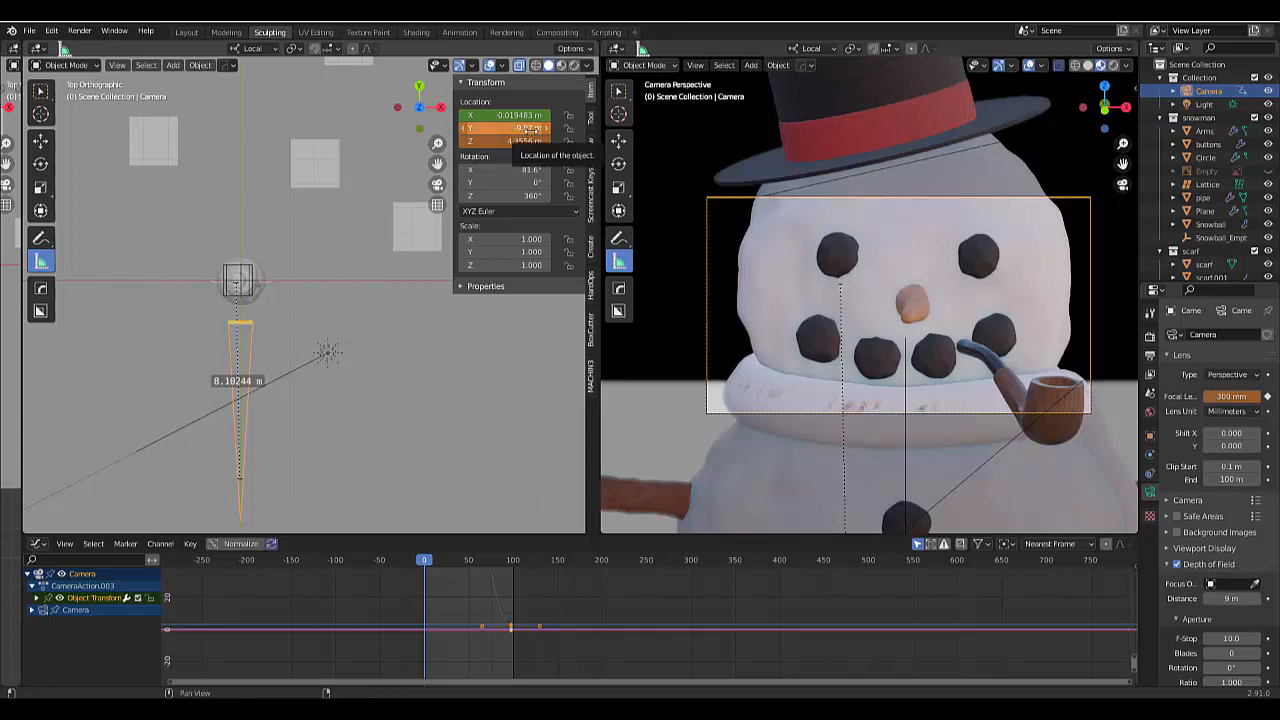
Keyframe the camera's location and focal length at frame 0, and play the animation.
{"action": "key", "text": "i"}
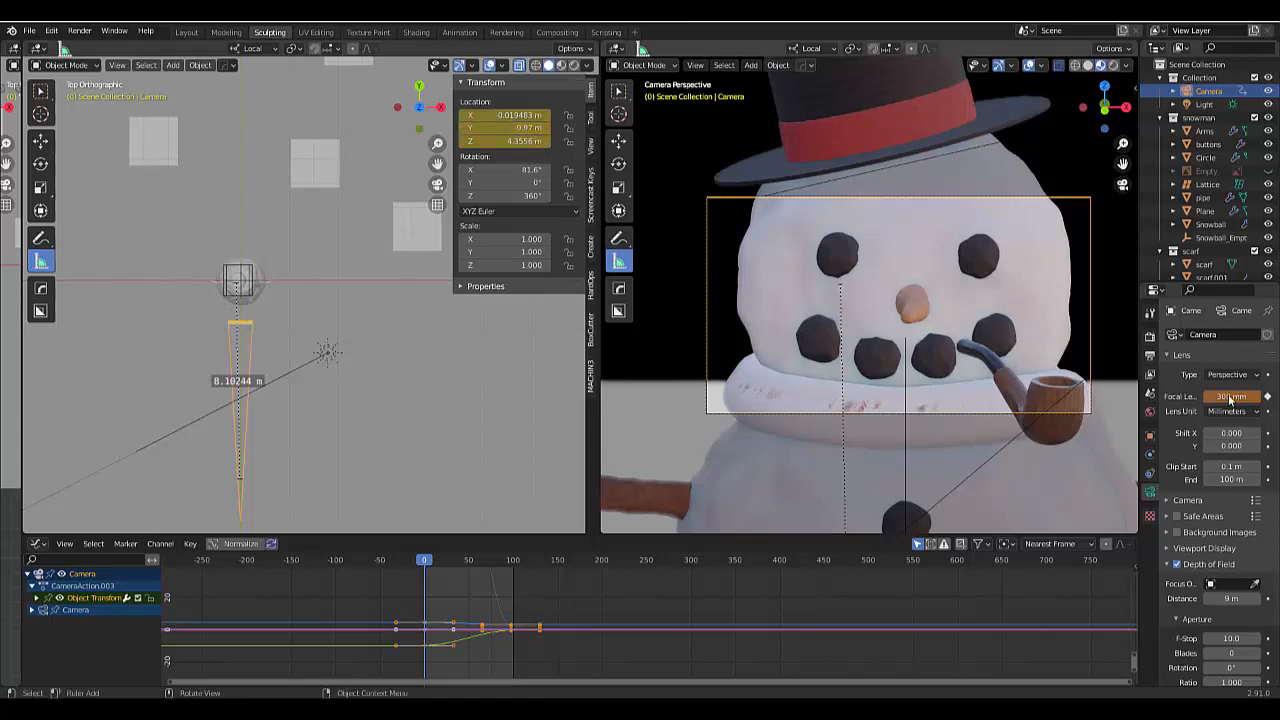
{"action": "key", "text": "i"}
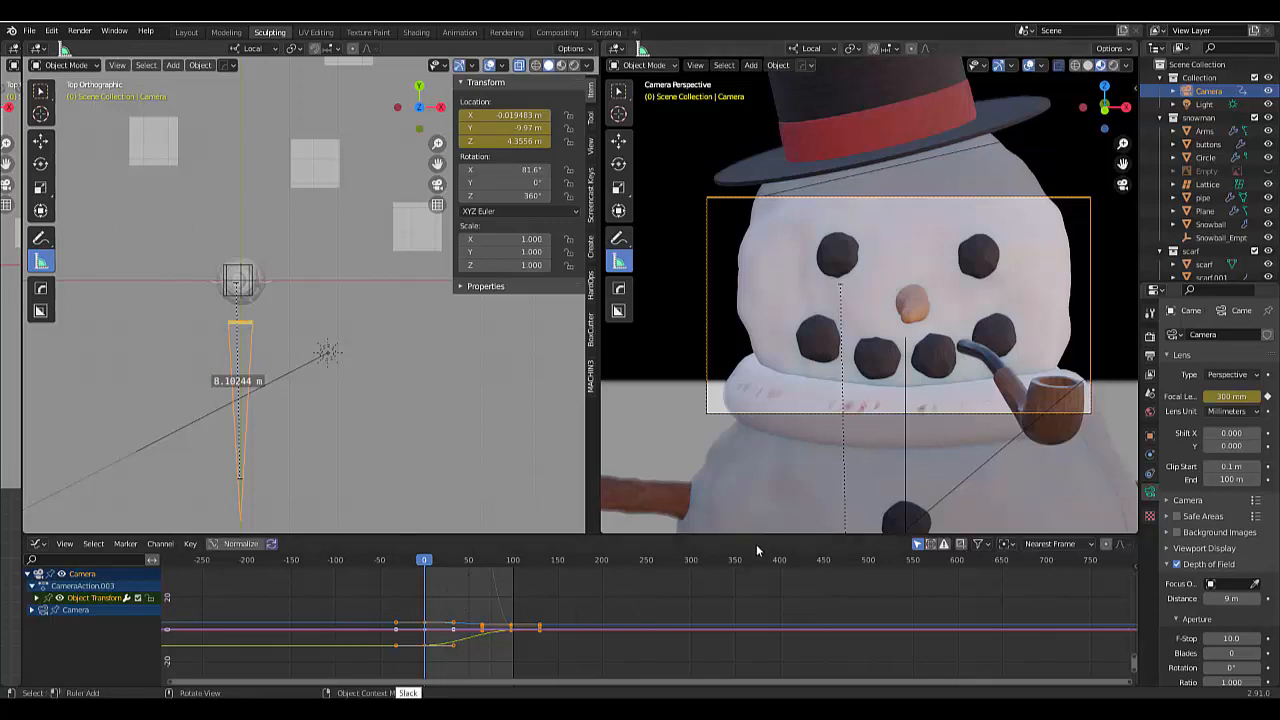
{"action": "key", "text": "space"}
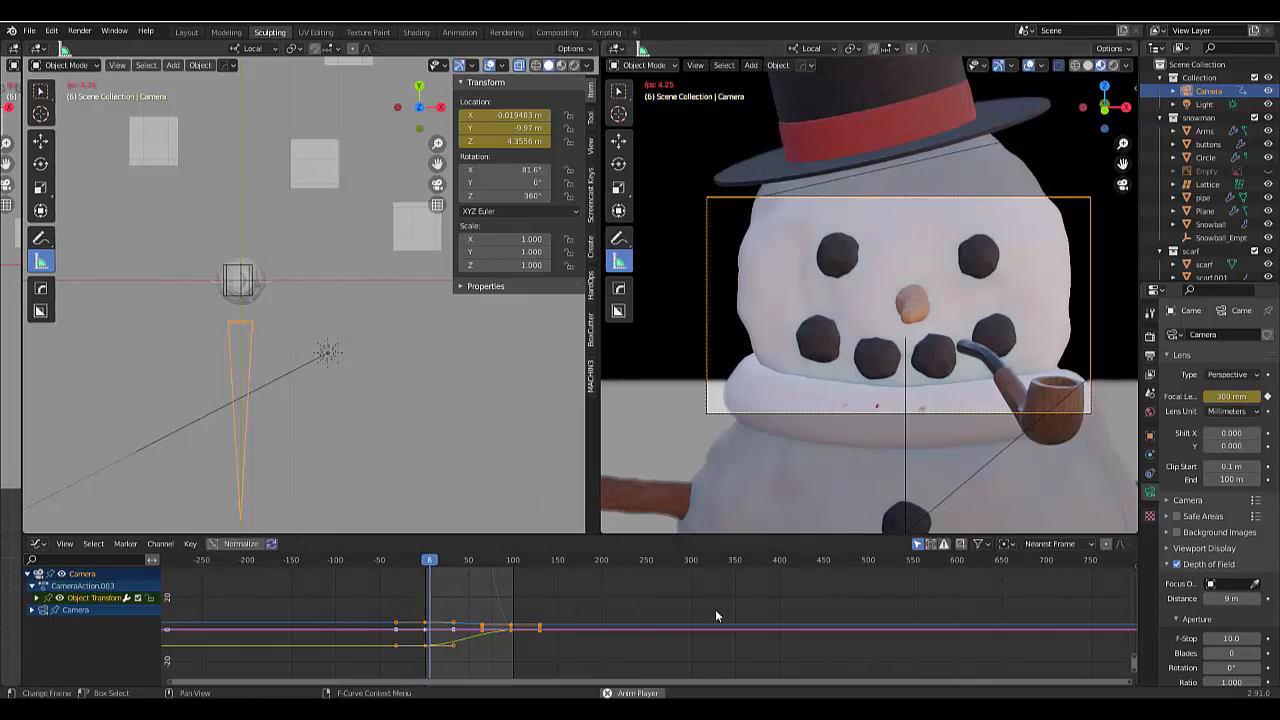